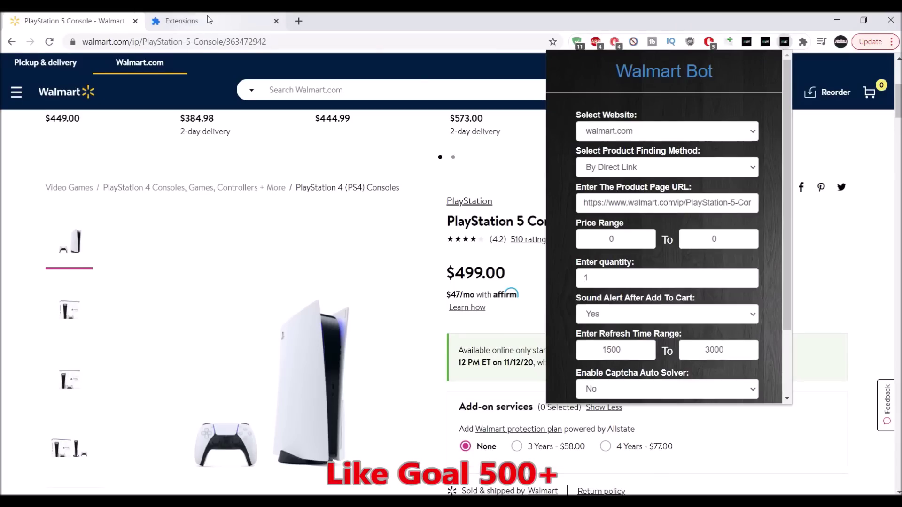
# Close the Walmart Bot popup to reach the WalmartBot.zip archive in Desktop\Walmart
pyautogui.click(207, 15)
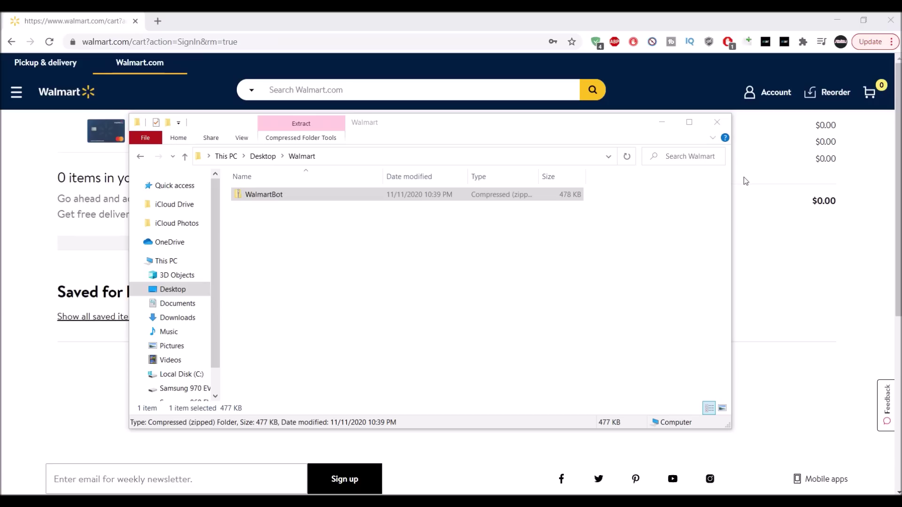
# Extract WalmartBot.zip in place into the Desktop Walmart folder
pyautogui.click(568, 195)
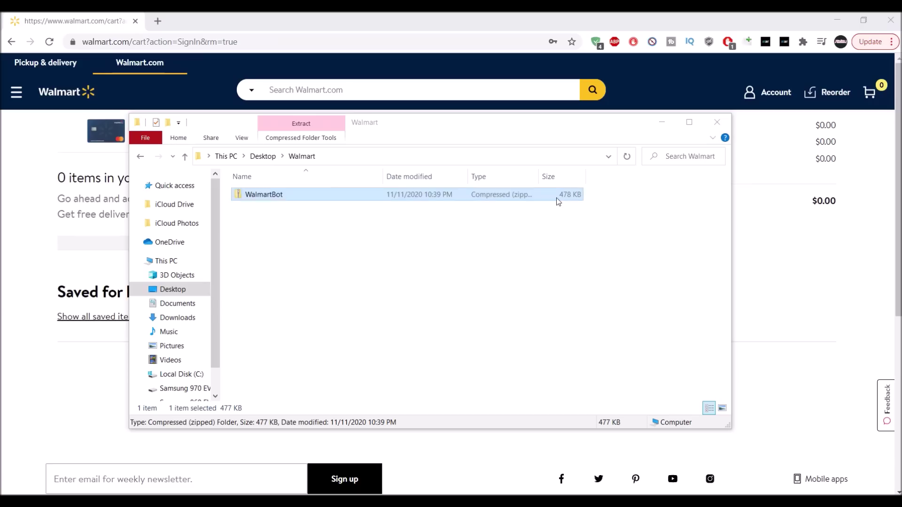
pyautogui.moveTo(557, 200)
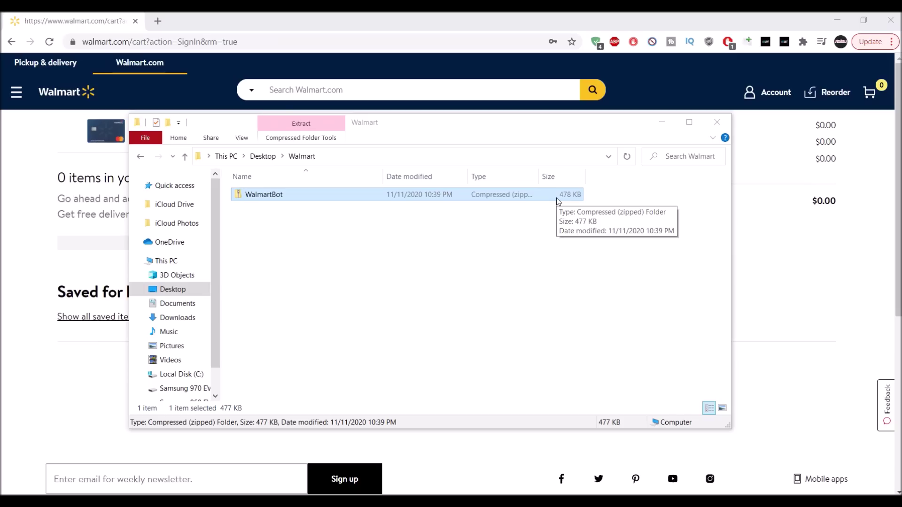
pyautogui.rightClick(558, 199)
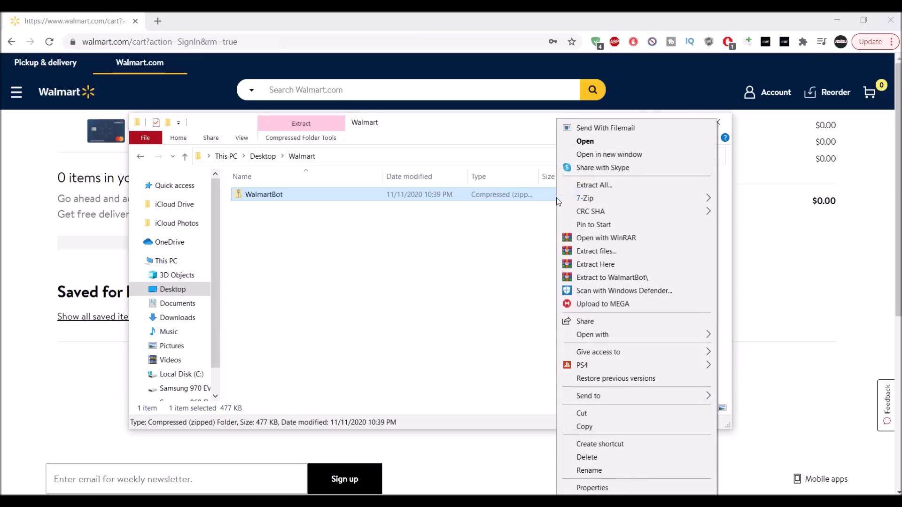
pyautogui.click(590, 252)
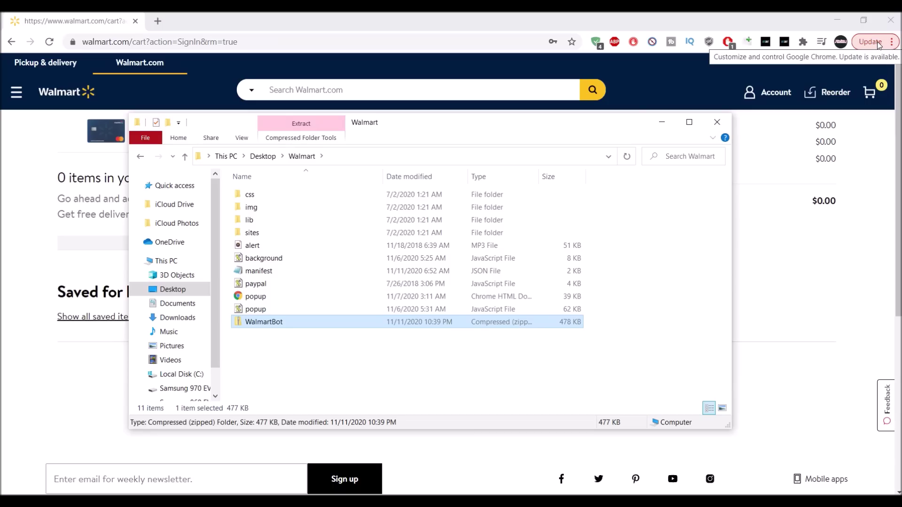
pyautogui.click(879, 42)
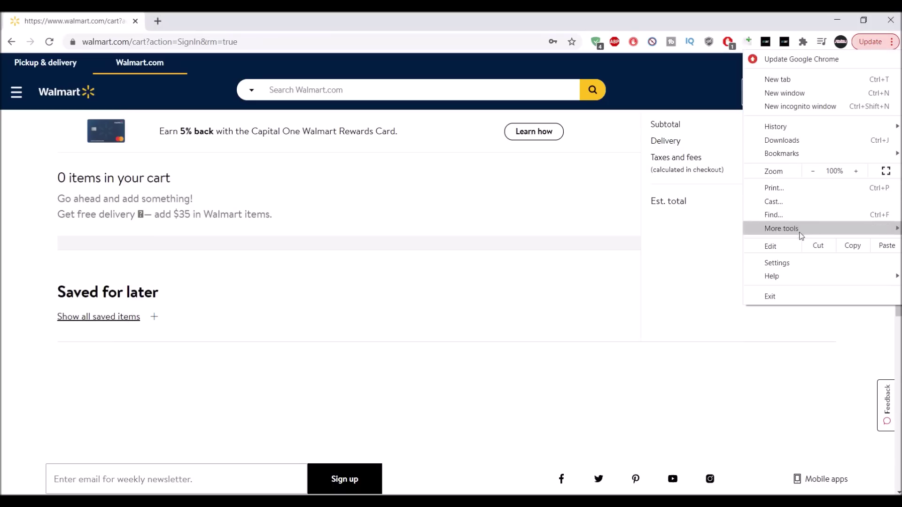
pyautogui.moveTo(782, 228)
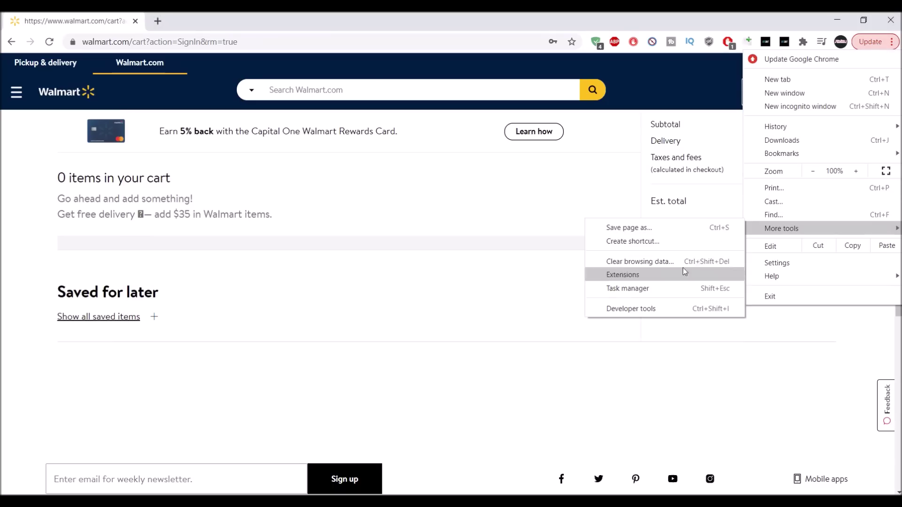
# Load Desktop\Walmart as an unpacked extension, installing Walmart Bot 1.4.1 in Chrome
pyautogui.click(683, 274)
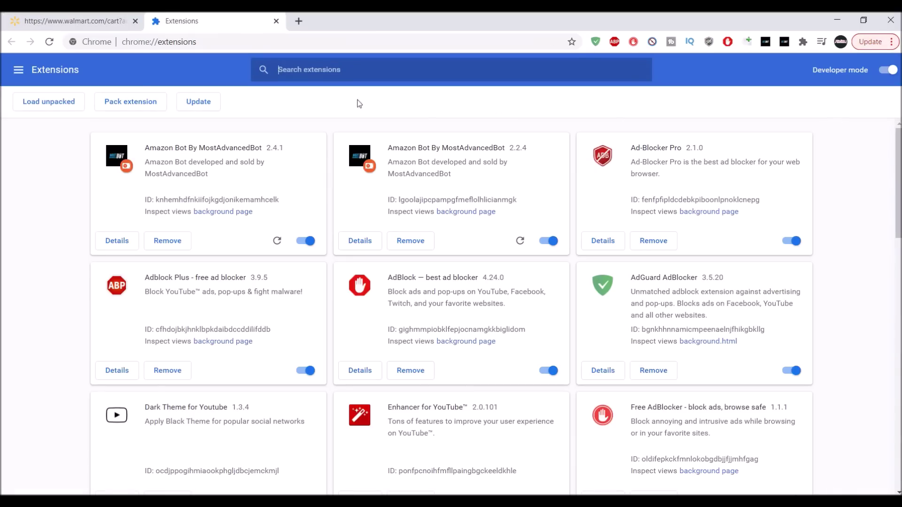
pyautogui.click(62, 100)
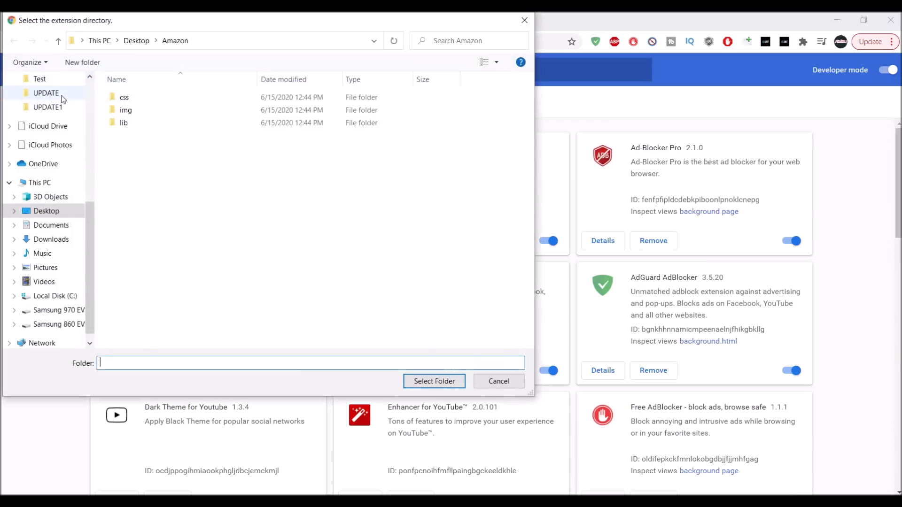
pyautogui.click(137, 42)
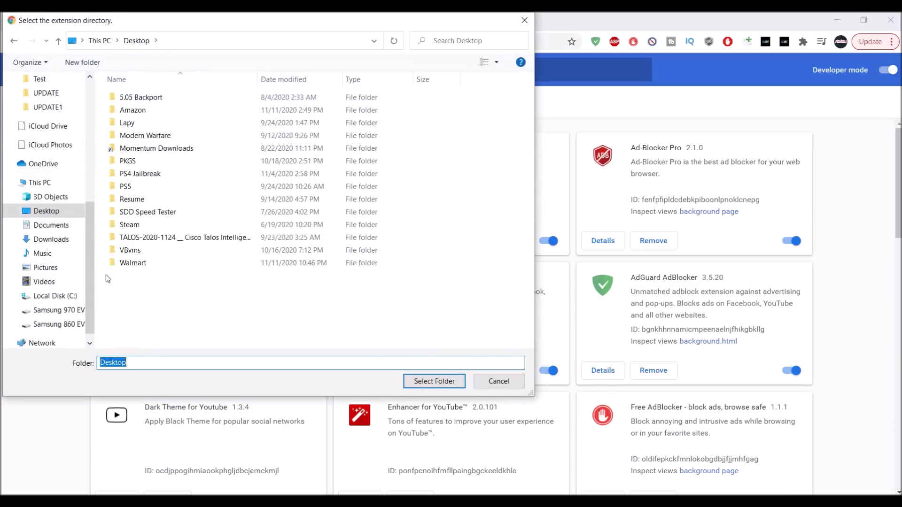
pyautogui.doubleClick(132, 266)
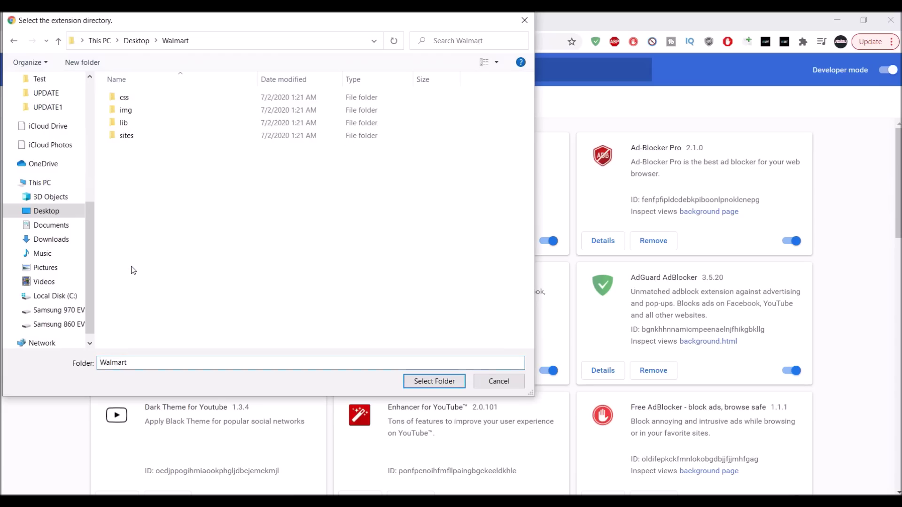
pyautogui.click(425, 383)
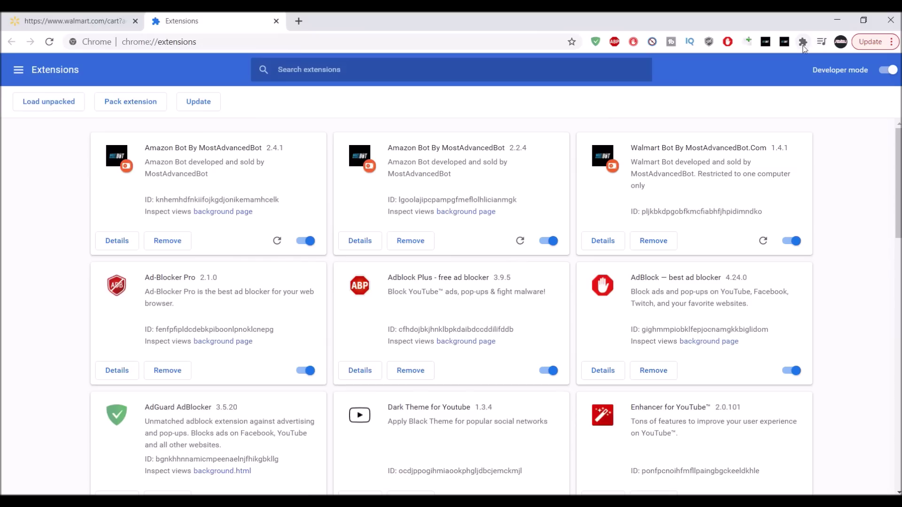
pyautogui.click(803, 44)
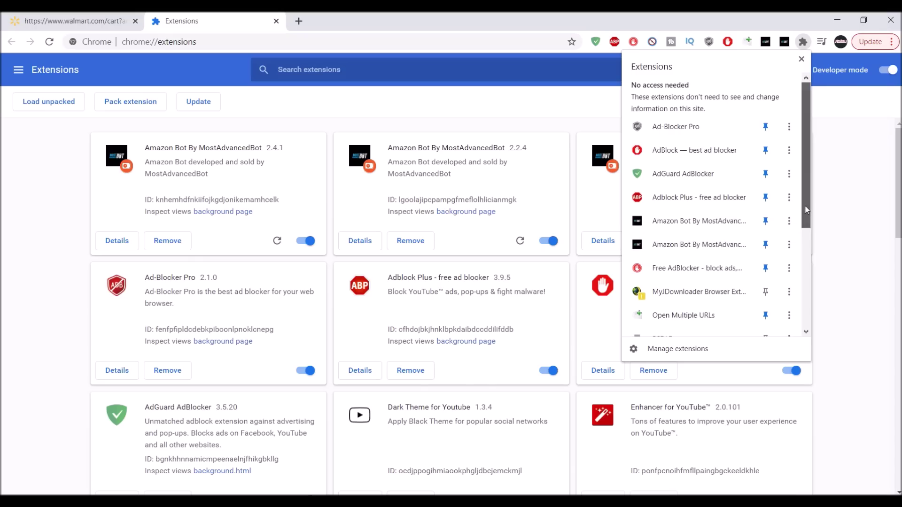
# Pin Walmart Bot to the toolbar and preview its settings form on the Walmart cart tab
pyautogui.moveTo(805, 209); pyautogui.dragTo(788, 322)
pyautogui.click(766, 303)
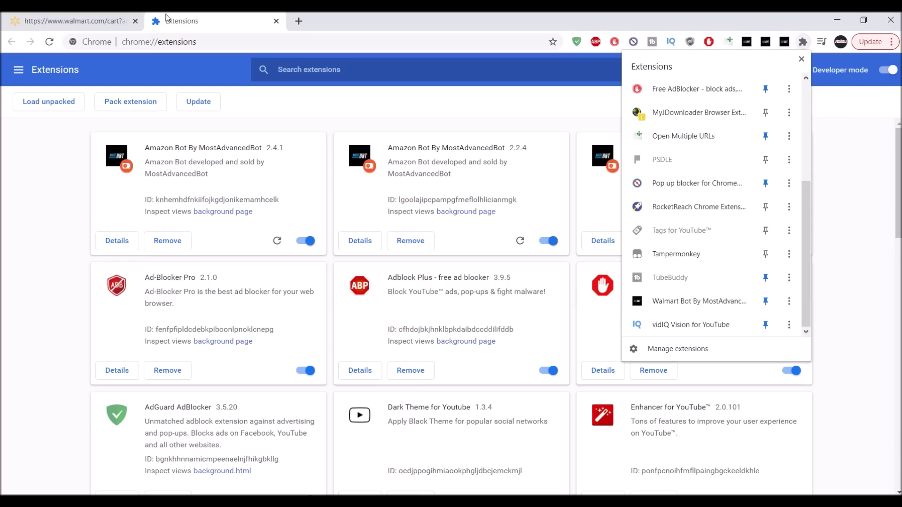
pyautogui.click(113, 23)
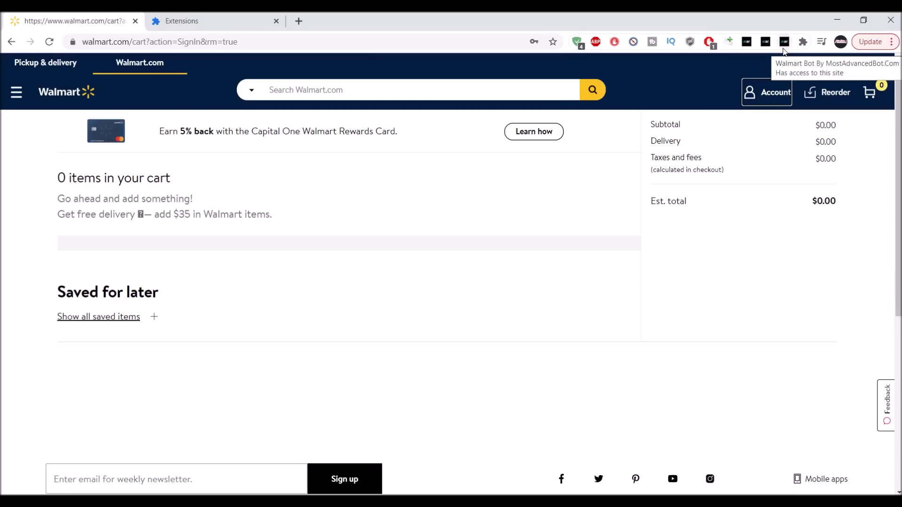
pyautogui.click(784, 41)
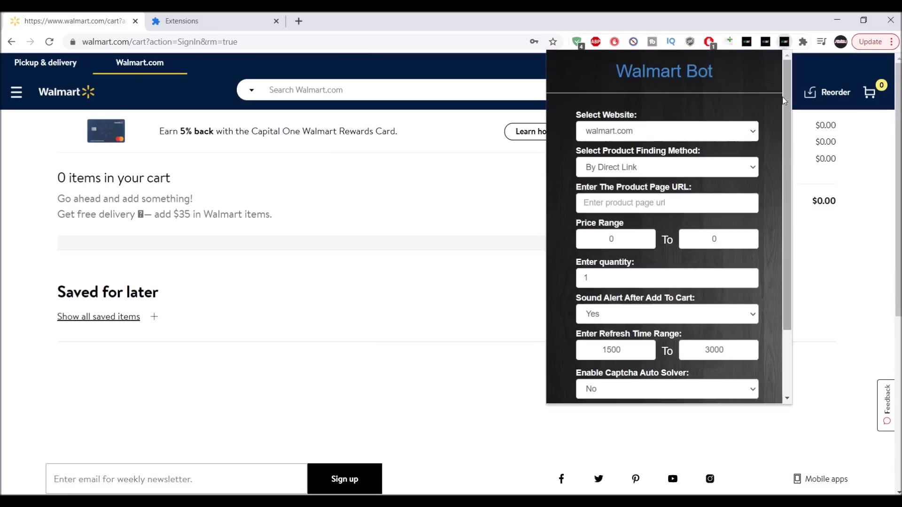
pyautogui.moveTo(783, 100); pyautogui.dragTo(777, 180)
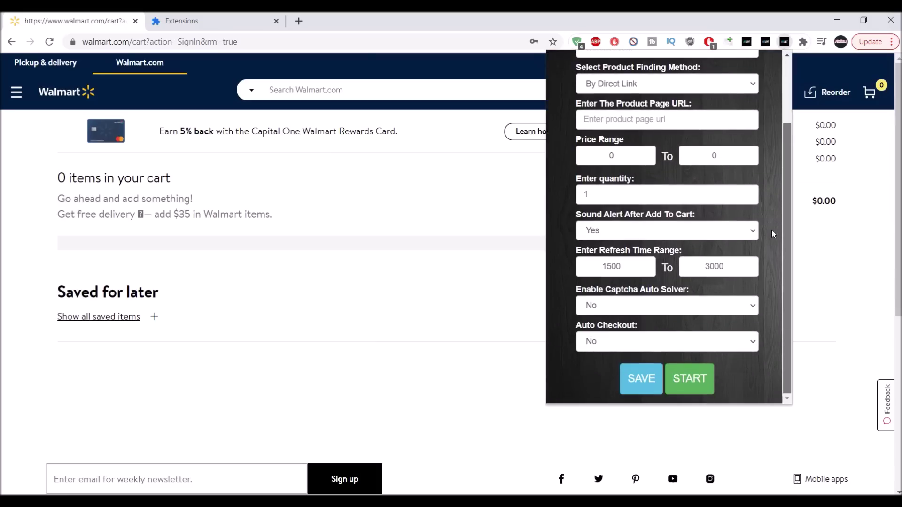
pyautogui.scroll(2, 778, 189)
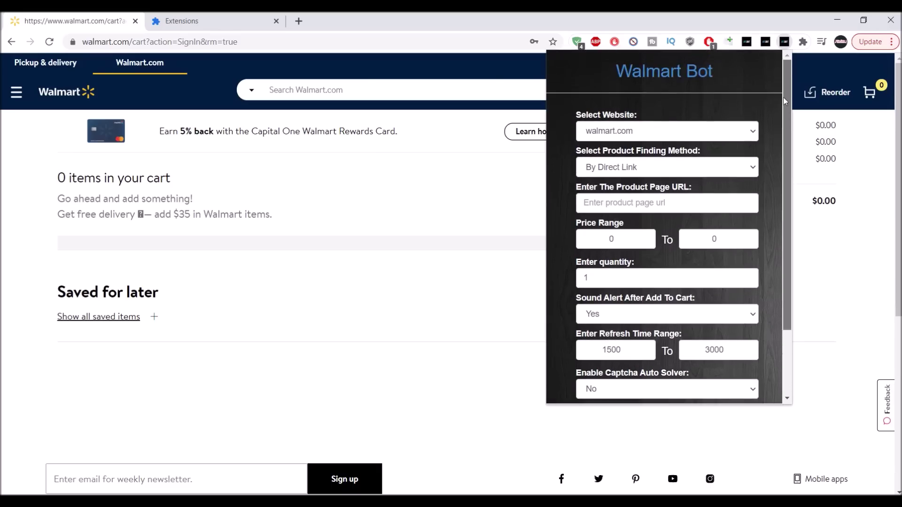
pyautogui.click(371, 90)
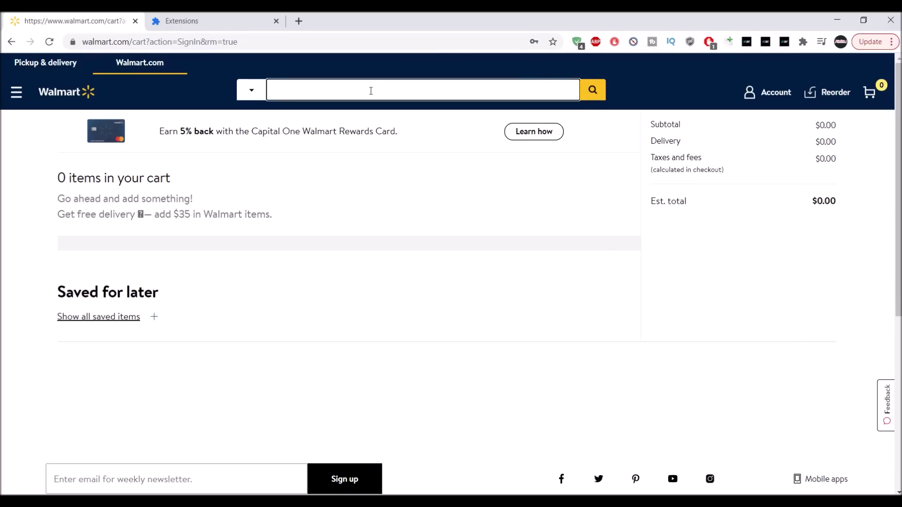
# Search Walmart for playstation 5 and open the $499.00 PlayStation 5 Console product page
pyautogui.write('play')
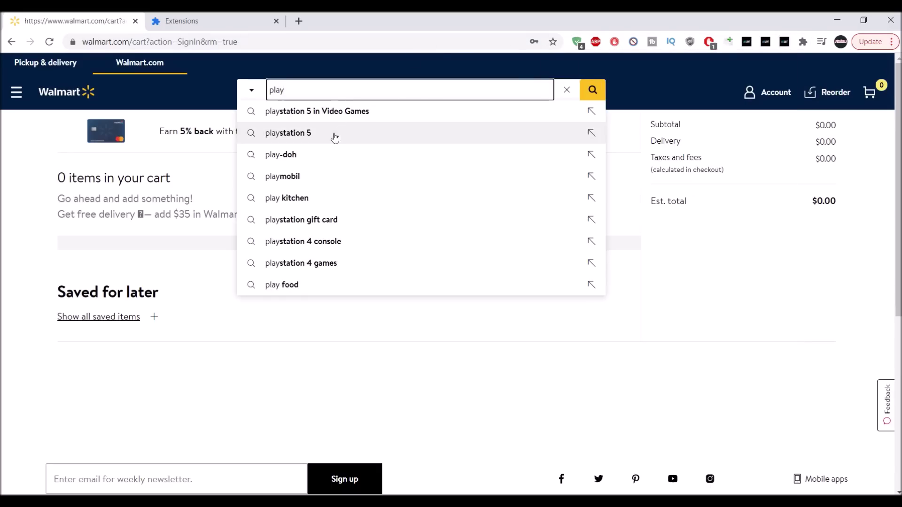
pyautogui.click(333, 135)
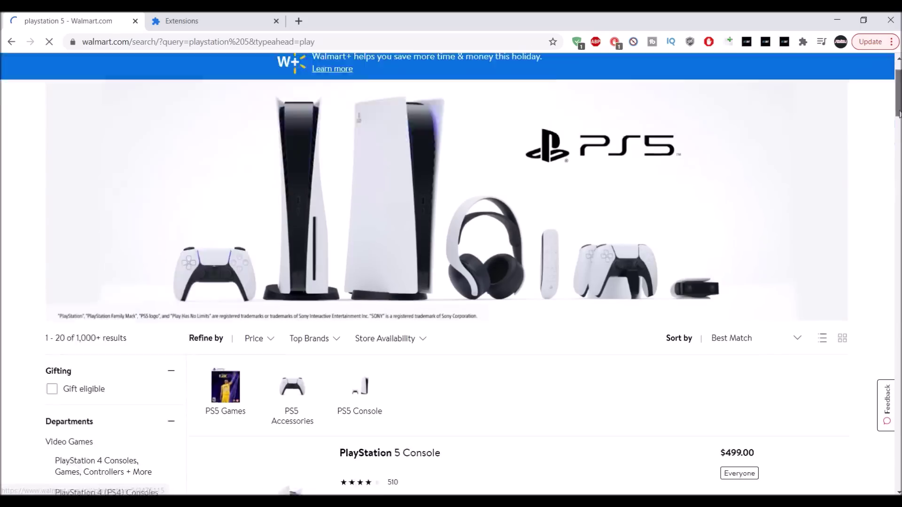
pyautogui.moveTo(898, 101); pyautogui.dragTo(898, 139)
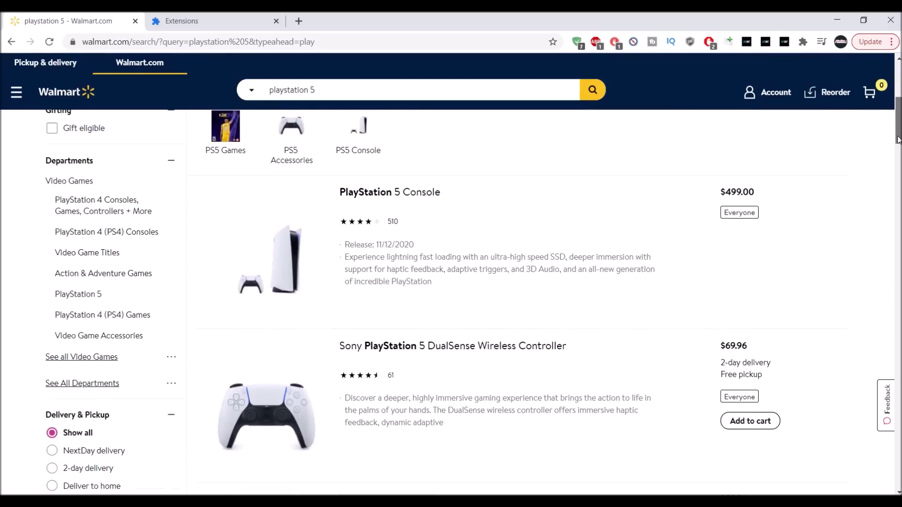
pyautogui.moveTo(898, 139)
pyautogui.mouseDown()
pyautogui.moveTo(899, 380)
pyautogui.moveTo(899, 139)
pyautogui.mouseUp()
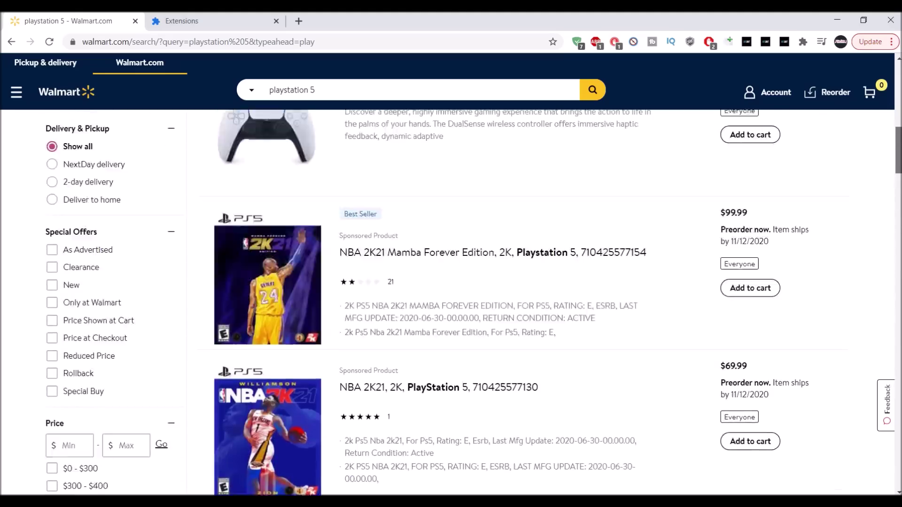
pyautogui.scroll(1, 899, 140)
pyautogui.click(272, 334)
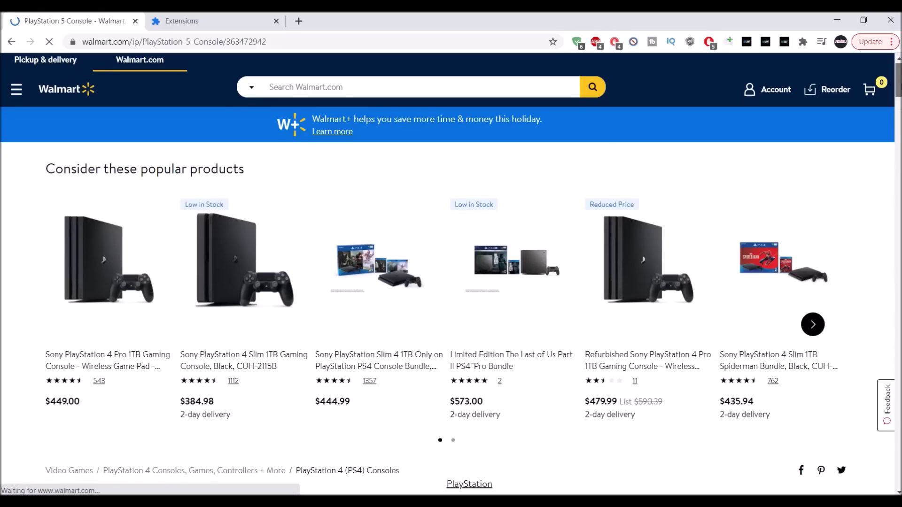
pyautogui.moveTo(899, 84); pyautogui.dragTo(899, 107)
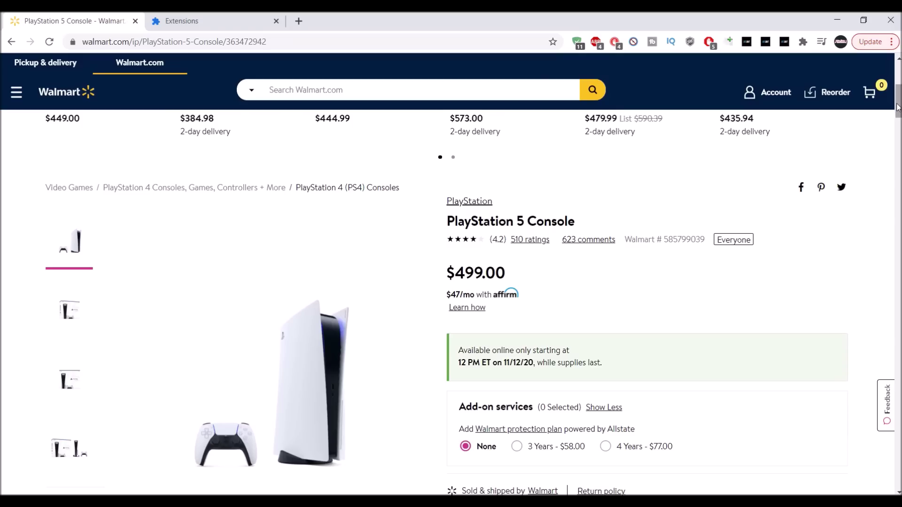
# Paste the PS5 Console URL into Walmart Bot, keeping walmart.com and By Direct Link
pyautogui.click(390, 43)
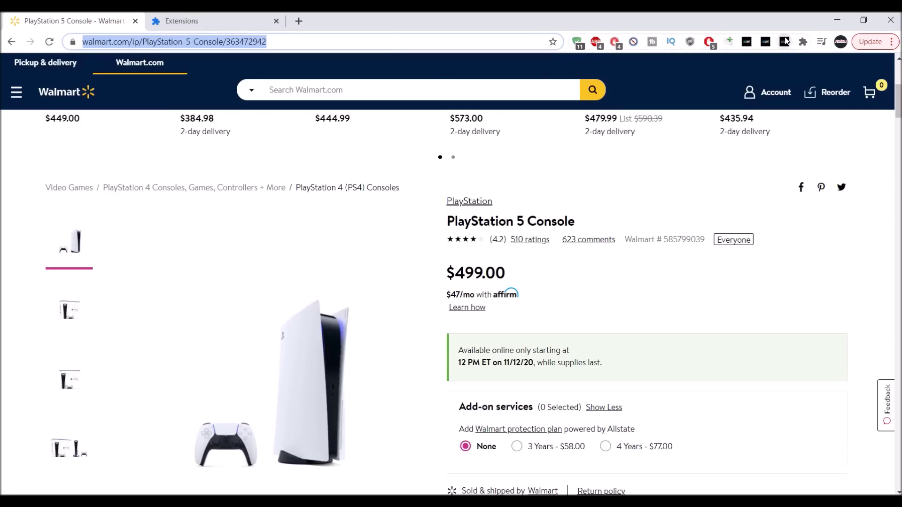
pyautogui.click(785, 41)
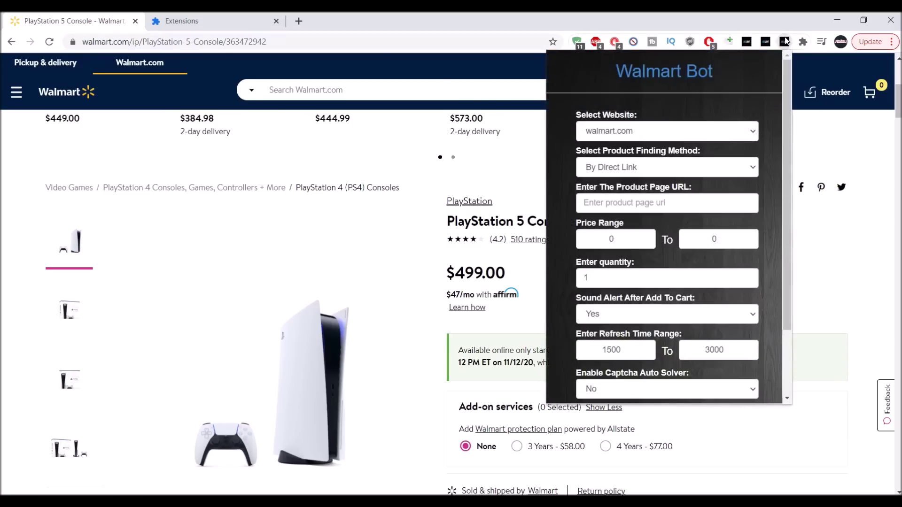
pyautogui.click(753, 135)
pyautogui.click(756, 136)
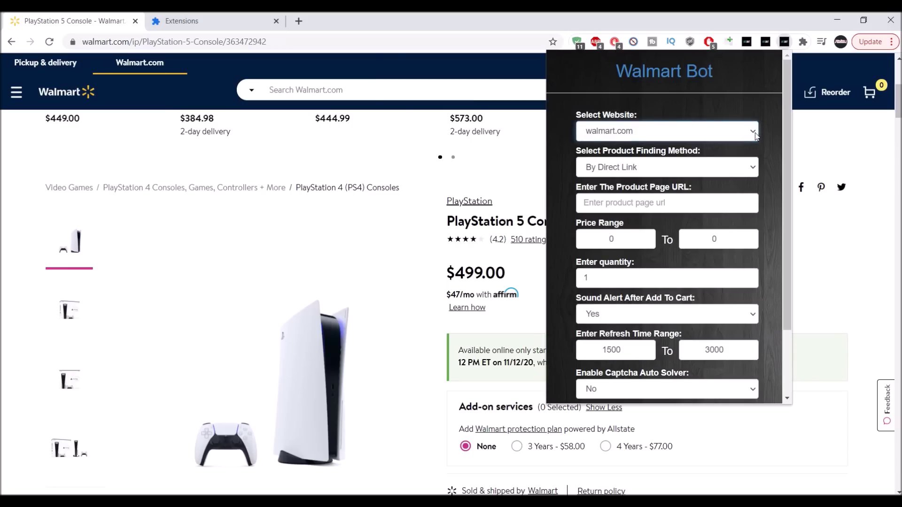
pyautogui.click(753, 170)
pyautogui.click(753, 170)
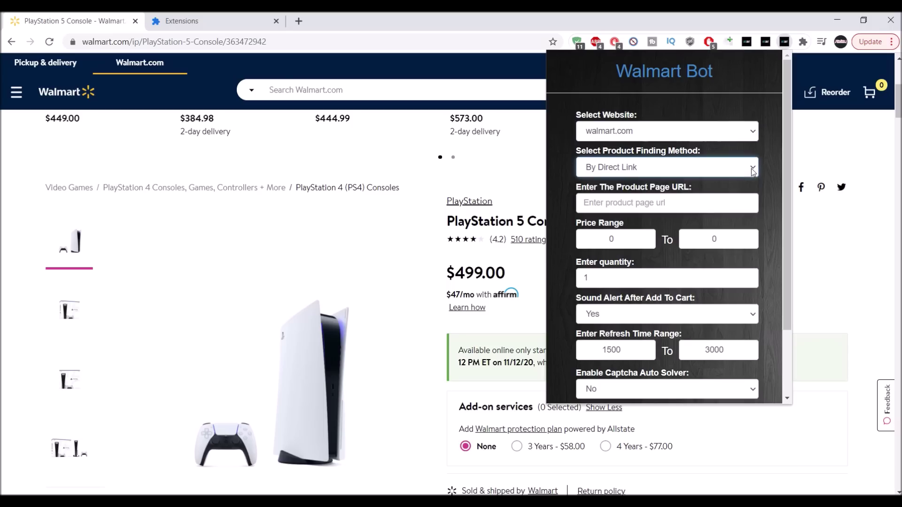
pyautogui.click(711, 199)
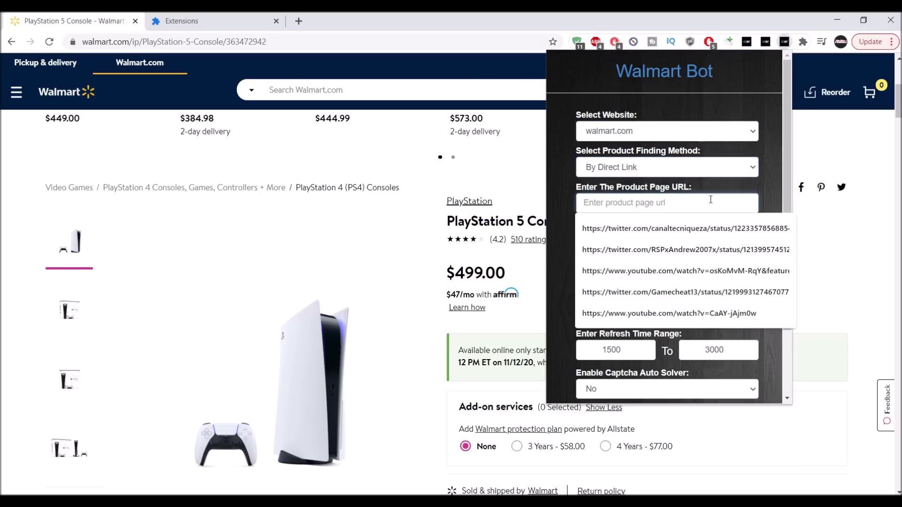
pyautogui.write('https://www.walmart.com/ip/PlayStation-5-Console/363472942')
pyautogui.moveTo(783, 159); pyautogui.dragTo(778, 234)
# Save the bot settings, acknowledge the confirmation, and start the bot on the PS5
pyautogui.click(640, 380)
pyautogui.click(783, 246)
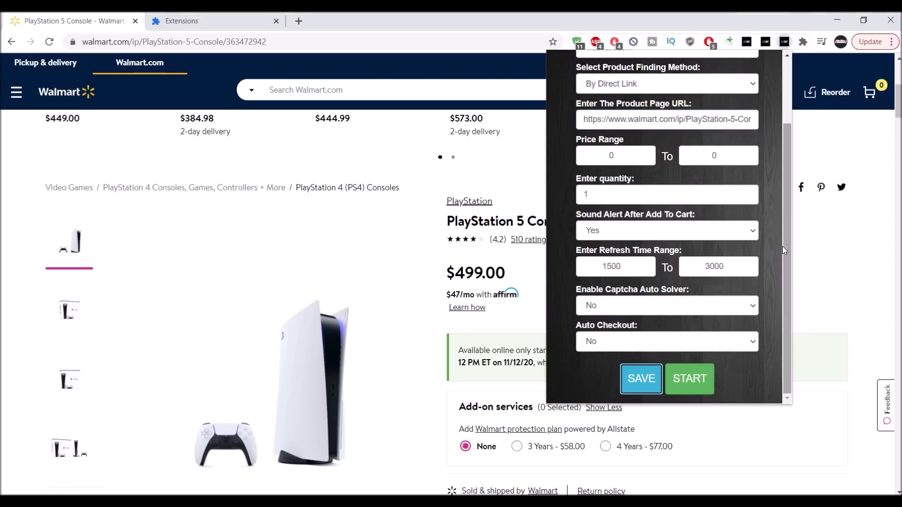
pyautogui.click(688, 379)
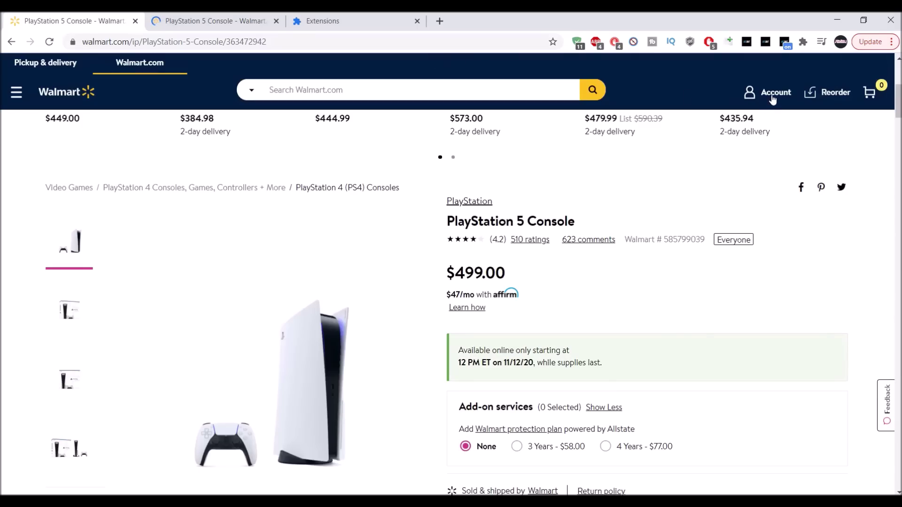
pyautogui.click(772, 94)
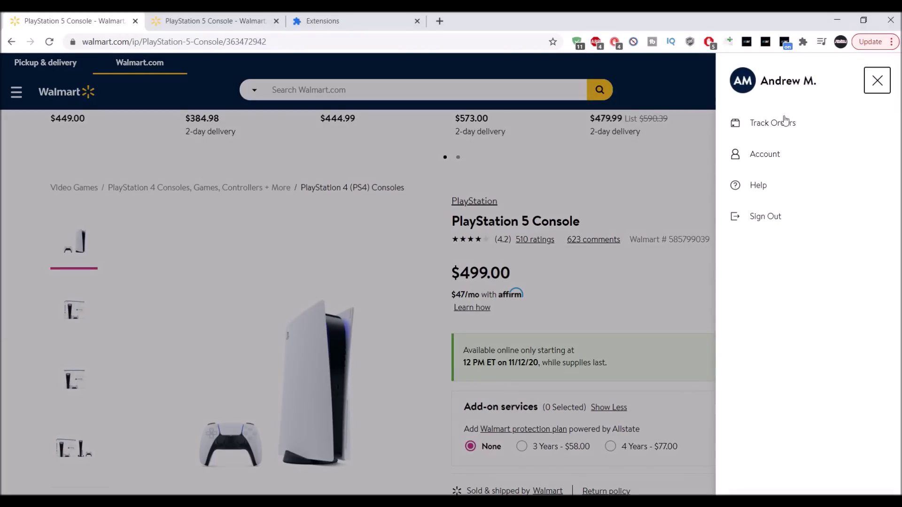
# Close the account panel and review the saved Walmart Bot settings: PS5 link, quantity 1, 1500–3000 ms refresh
pyautogui.click(875, 85)
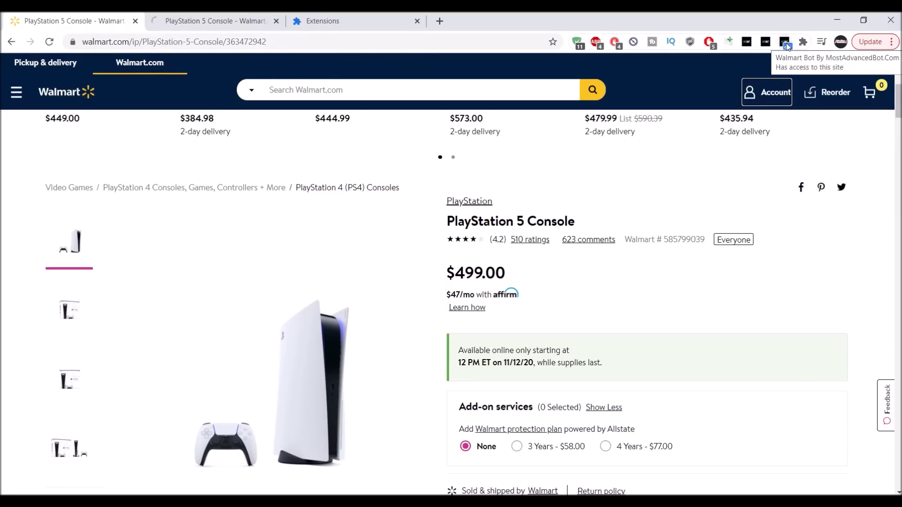
pyautogui.click(785, 42)
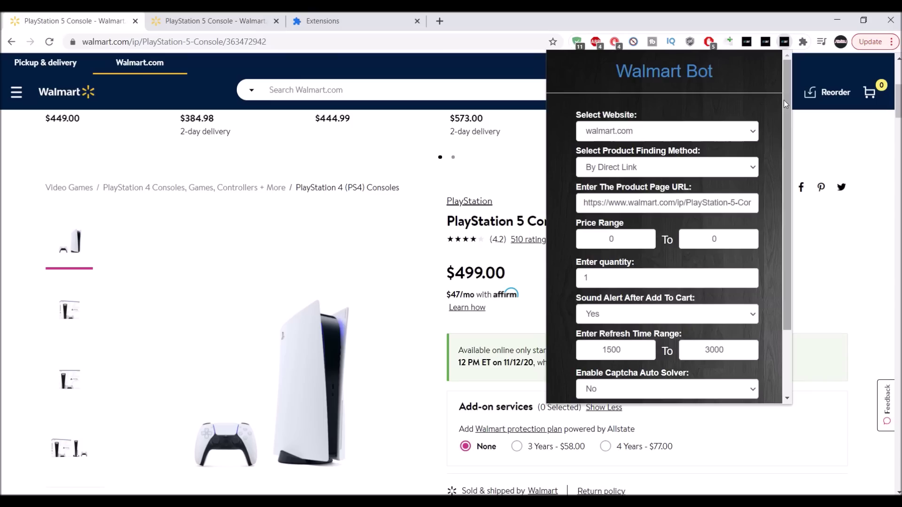
pyautogui.moveTo(784, 100); pyautogui.dragTo(779, 119)
pyautogui.scroll(-3, 779, 120)
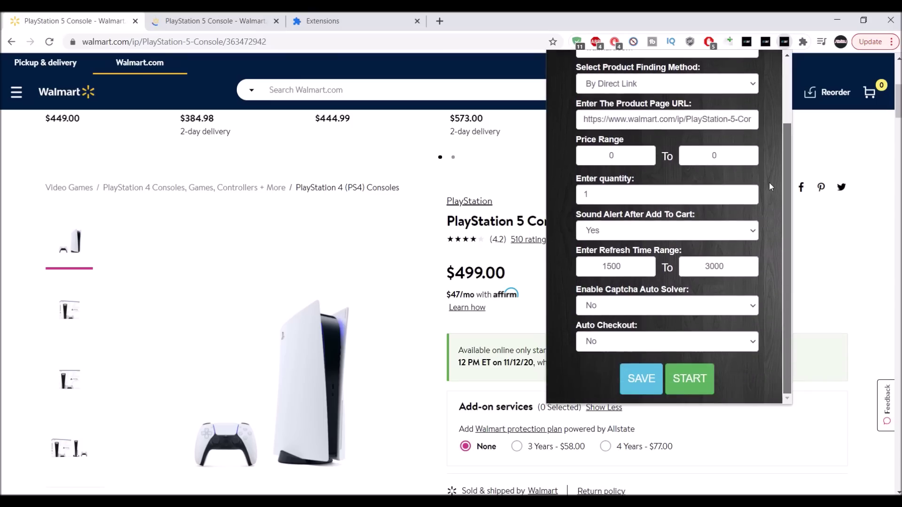
pyautogui.scroll(1, 768, 182)
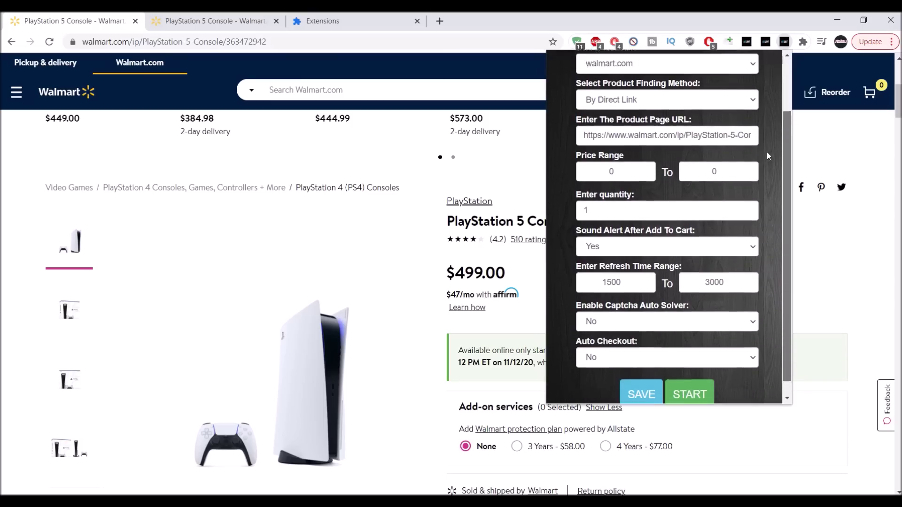
pyautogui.scroll(2, 766, 151)
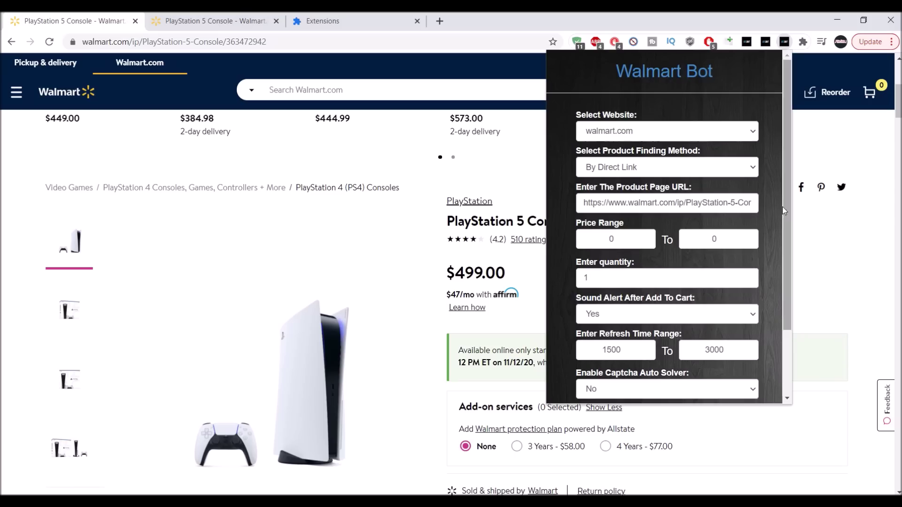
pyautogui.moveTo(786, 205); pyautogui.dragTo(772, 309)
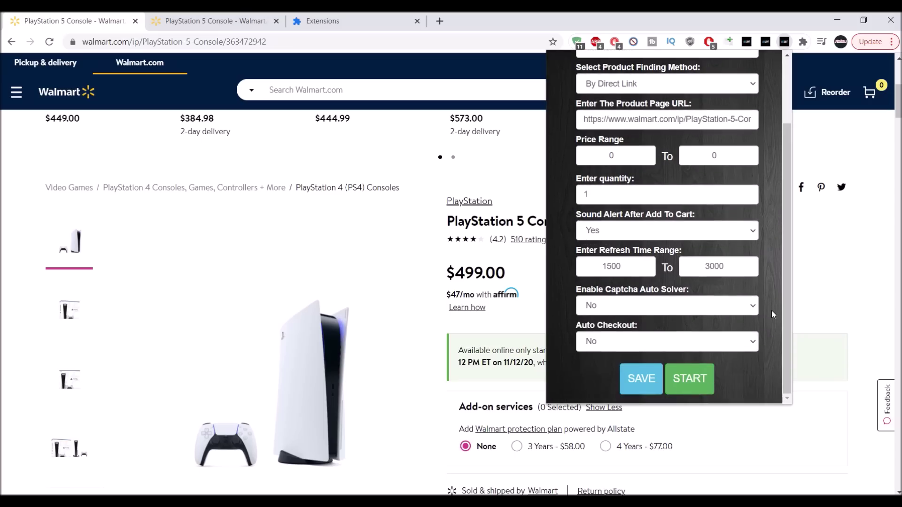